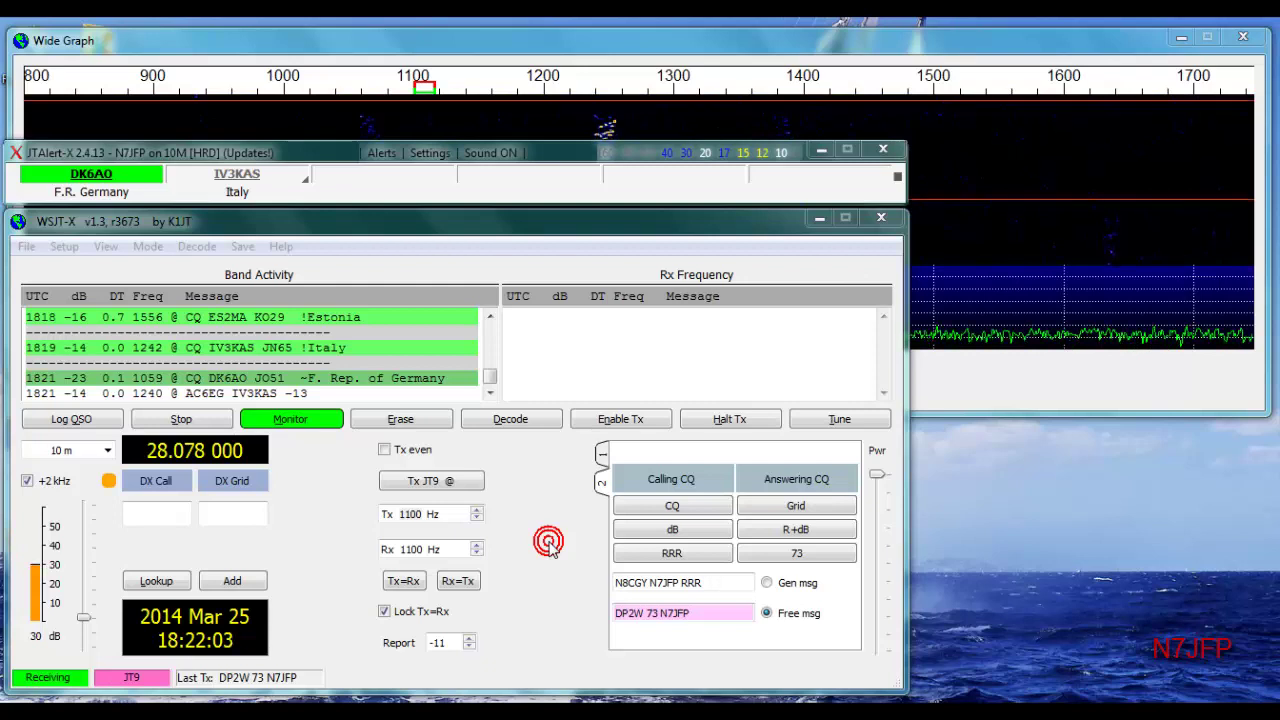
# Move the Tx and Rx audio frequencies from 1601 Hz to the clear spot at 1600 Hz.
pyautogui.click(1065, 113)
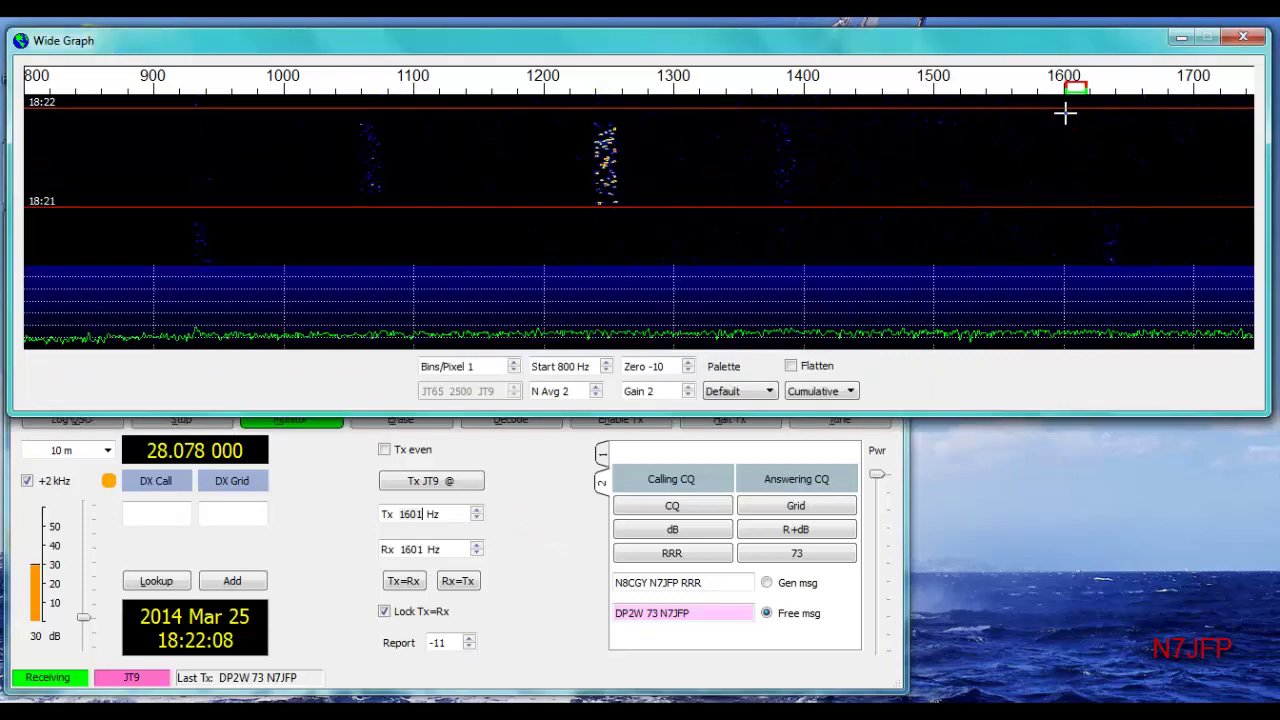
pyautogui.click(543, 520)
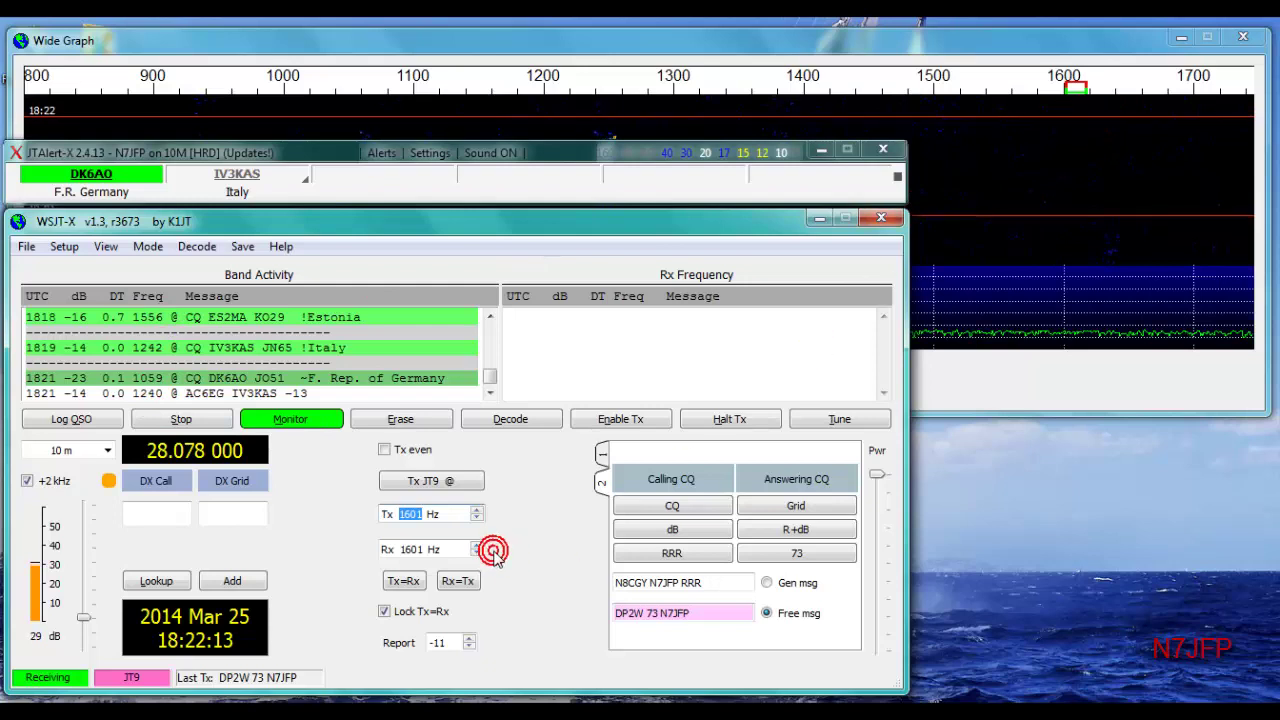
pyautogui.click(479, 519)
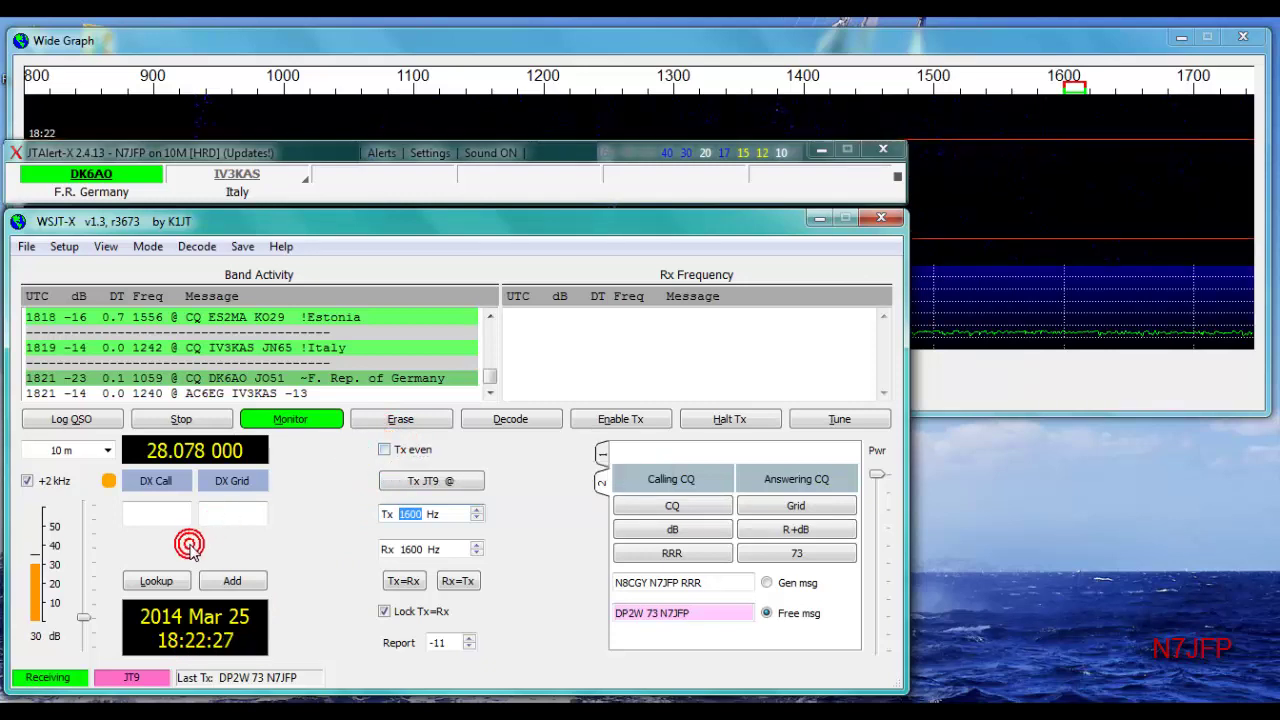
# Raise the receive input level slider to about 35 dB.
pyautogui.click(84, 618)
pyautogui.click(84, 618)
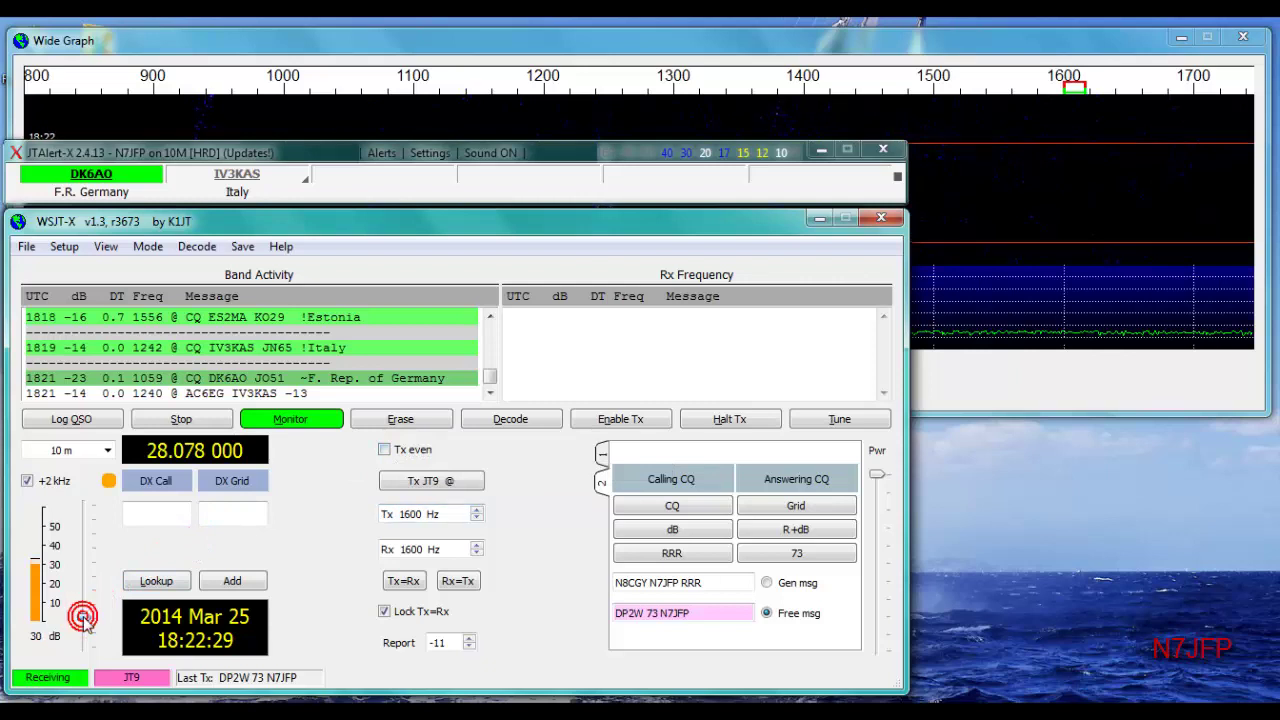
pyautogui.moveTo(84, 614); pyautogui.dragTo(84, 609)
pyautogui.click(298, 620)
# Generate the CQ message with the station's grid, clear the free message, and enable transmitting.
pyautogui.click(543, 524)
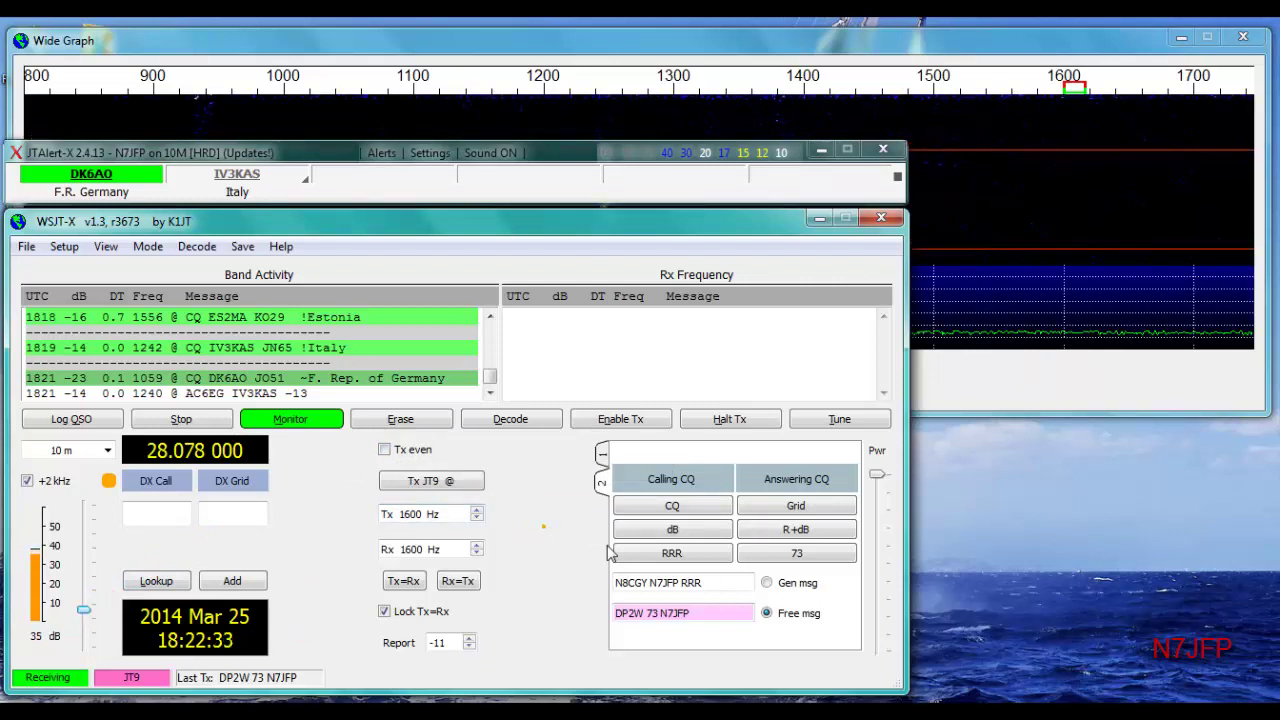
pyautogui.click(685, 511)
pyautogui.click(674, 598)
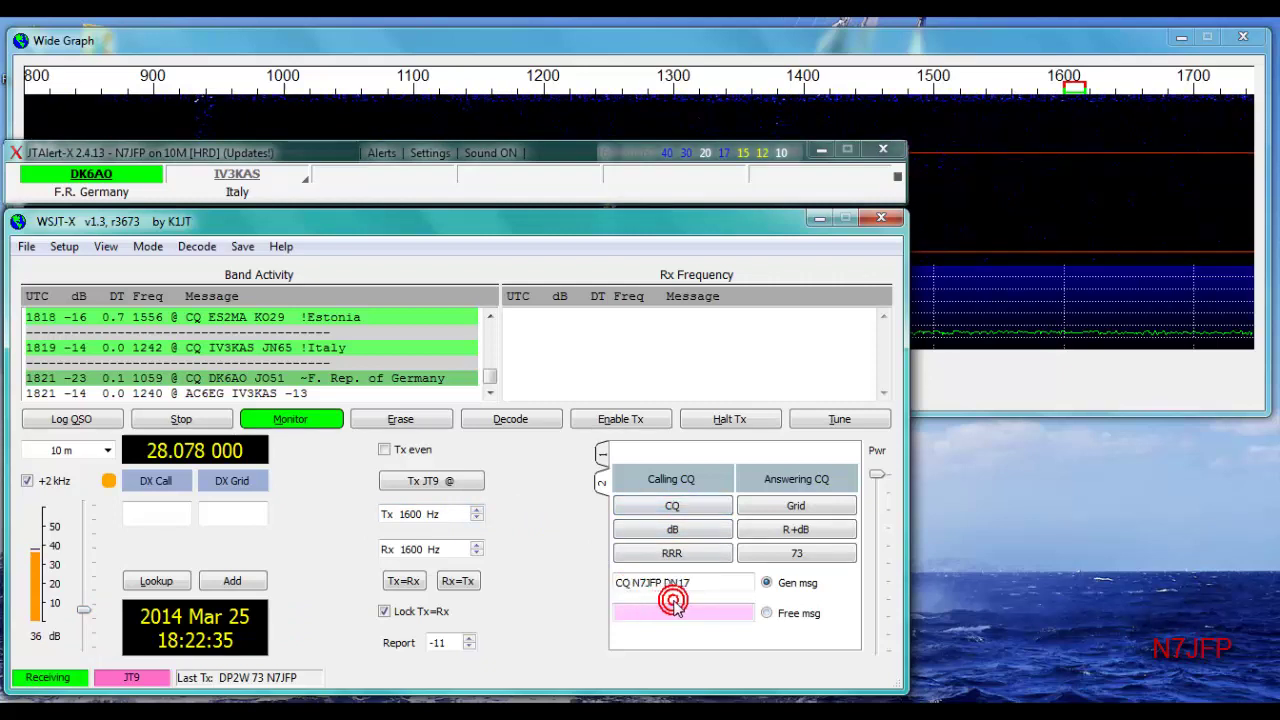
pyautogui.click(419, 517)
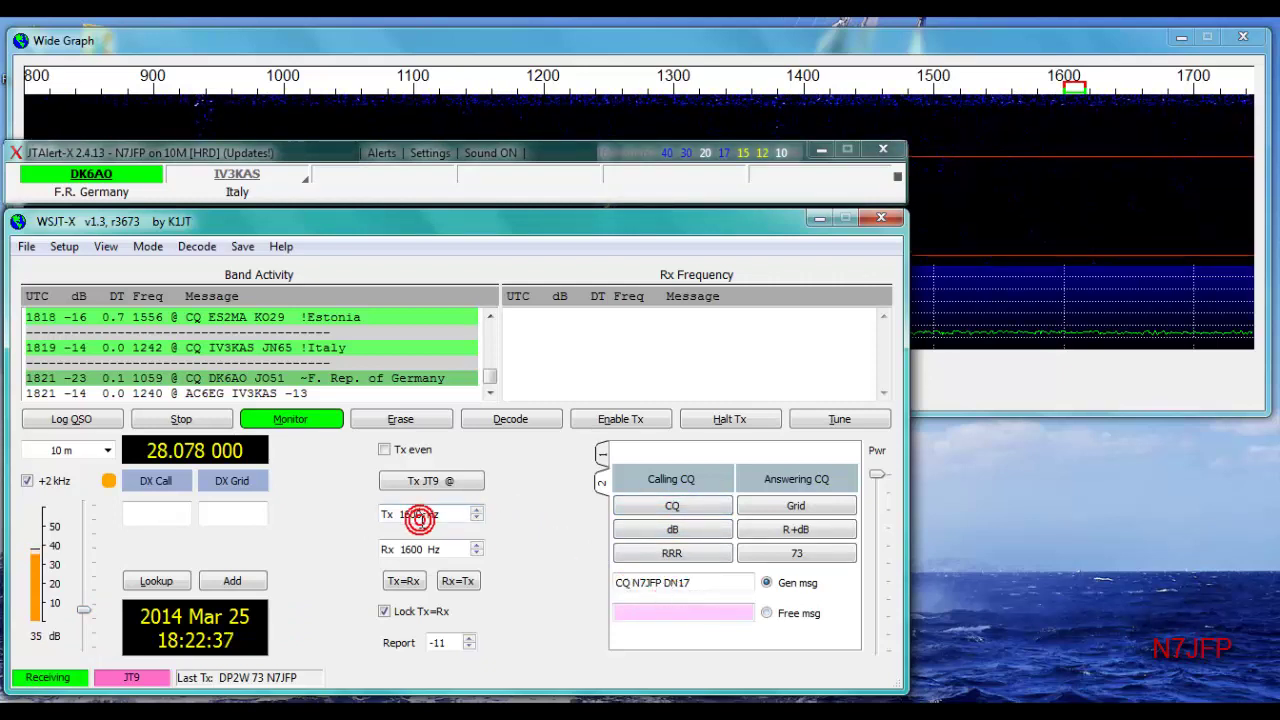
pyautogui.click(1062, 107)
pyautogui.click(664, 405)
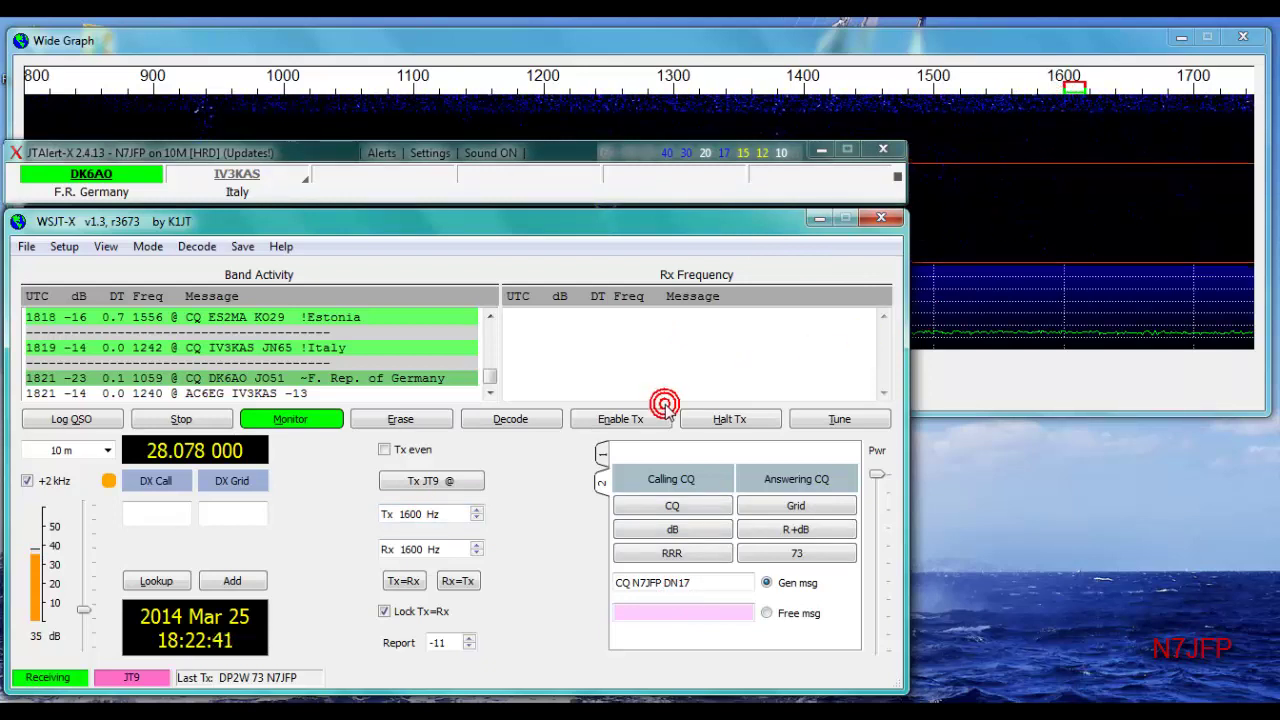
pyautogui.click(608, 417)
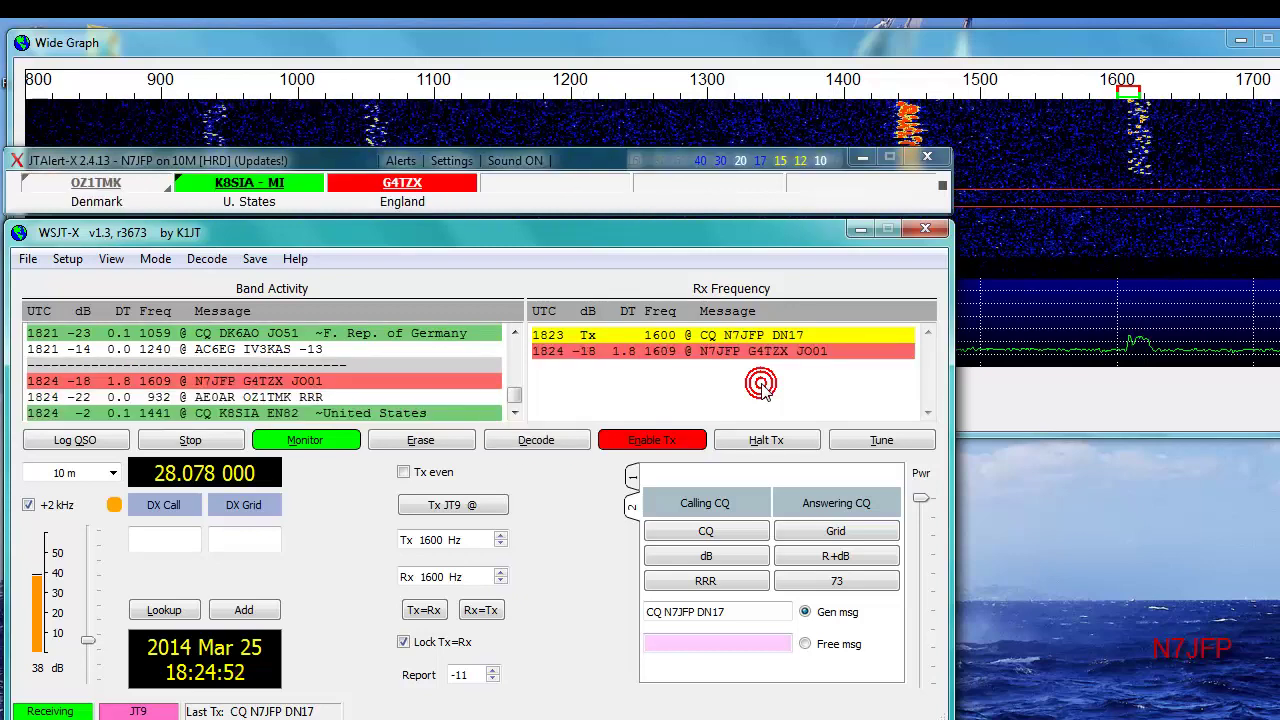
# Load the replying station's call, grid, 1609 Hz and -18 report from its decoded reply.
pyautogui.click(765, 350)
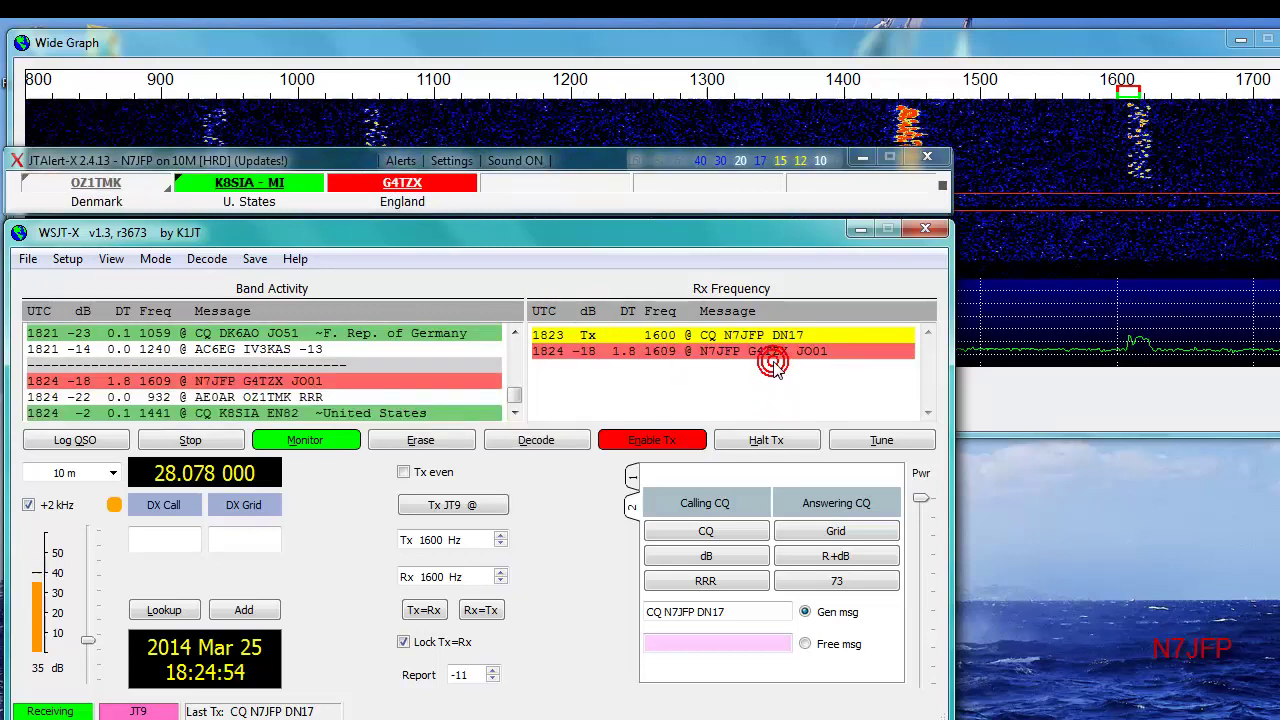
pyautogui.doubleClick(765, 350)
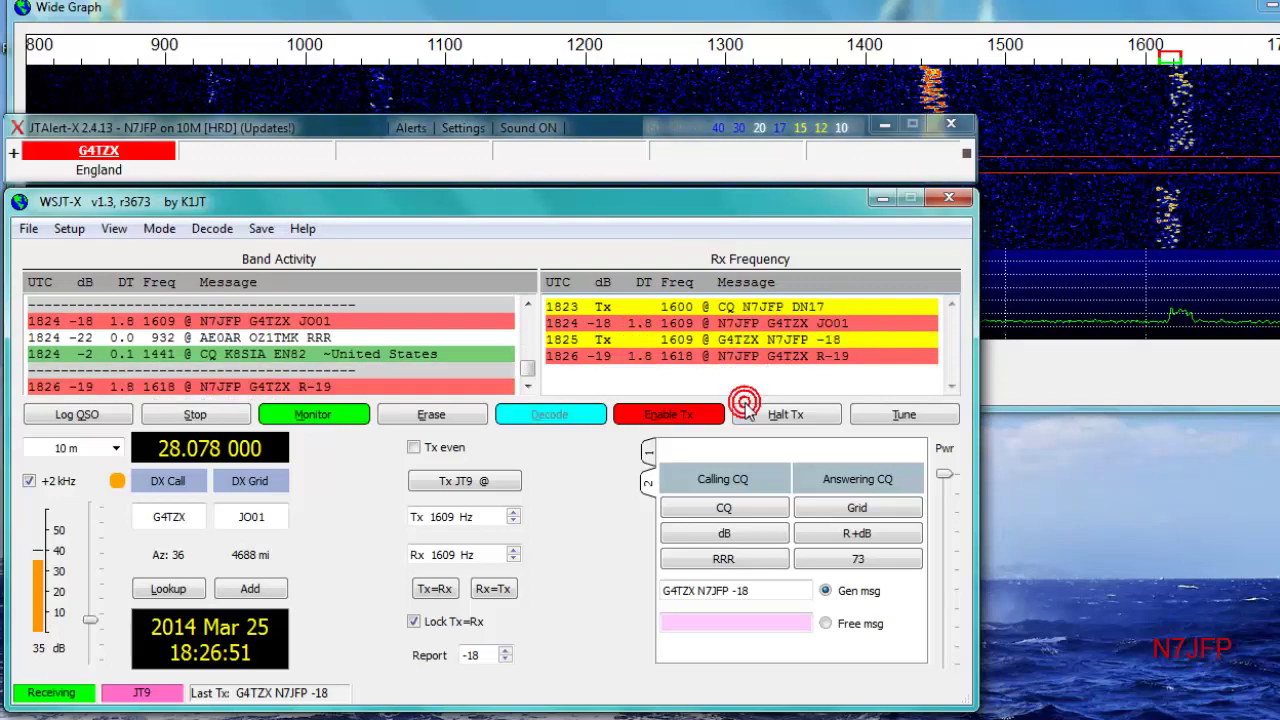
# Switch the outgoing message to RRR.
pyautogui.click(723, 559)
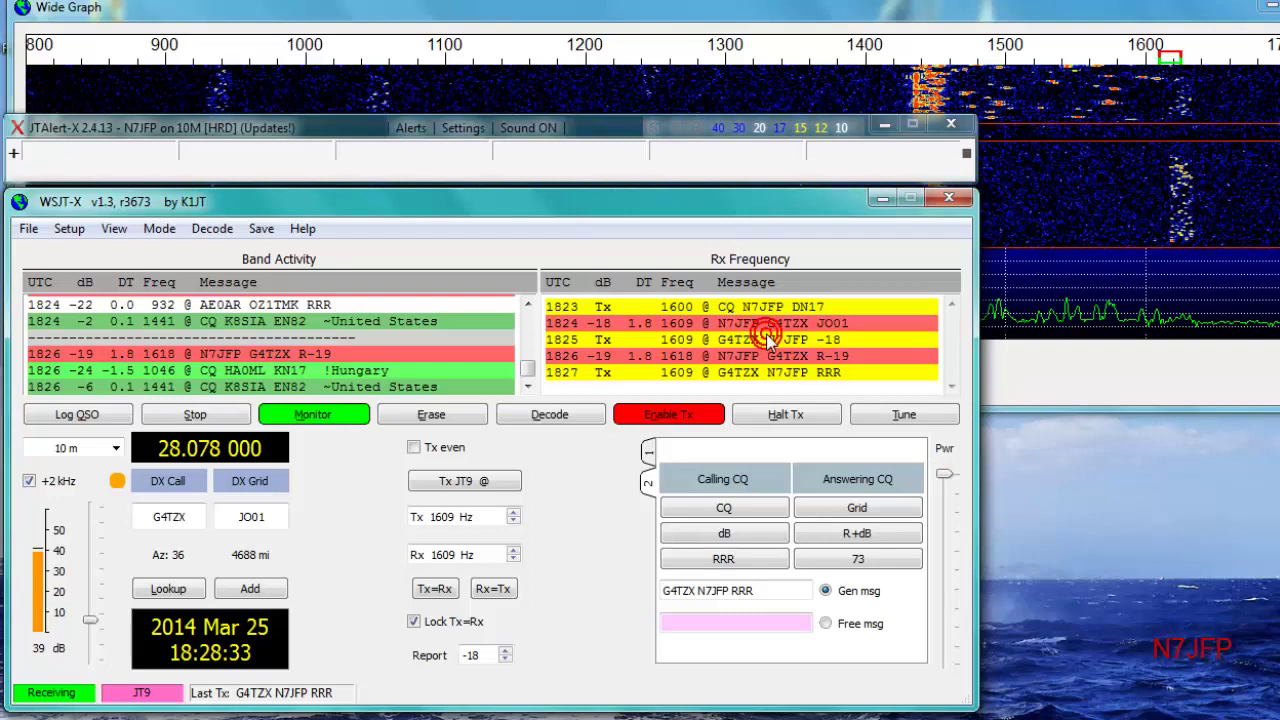
# Write a 73 sign-off addressed to the other station in Free msg, halt Tx, and send it.
pyautogui.click(752, 621)
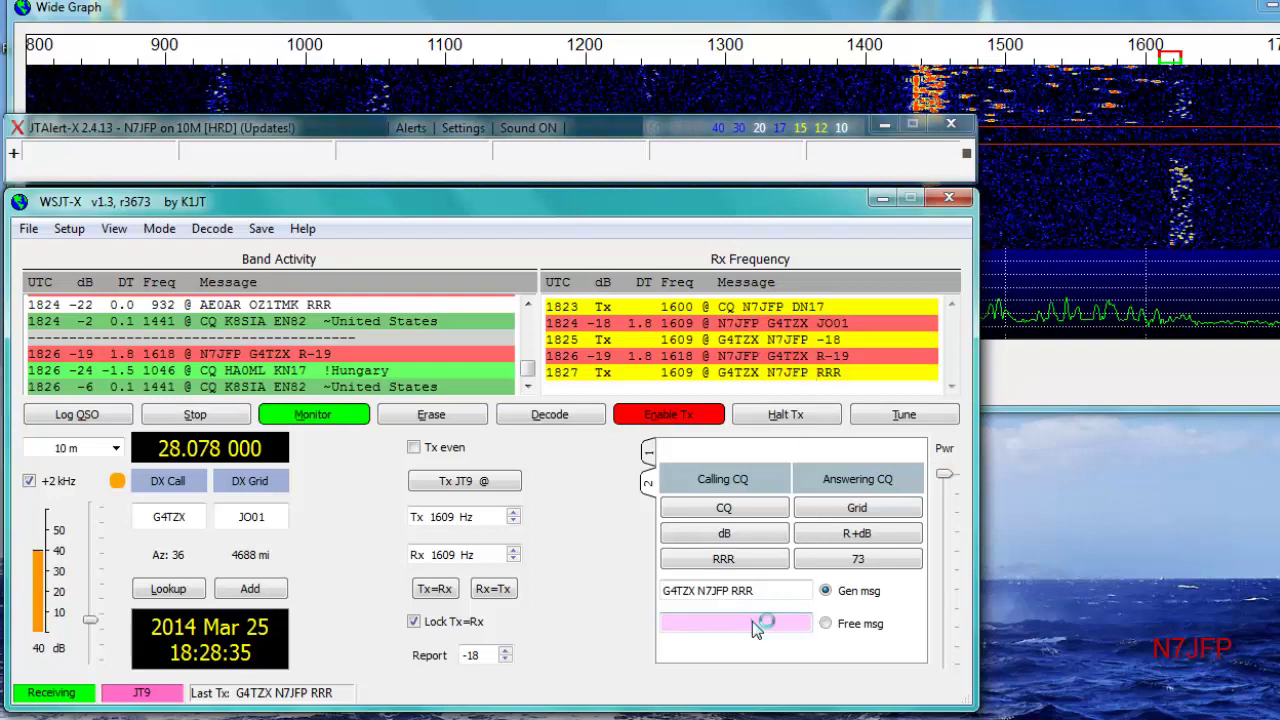
pyautogui.write('G4TZX 73 N7JFP')
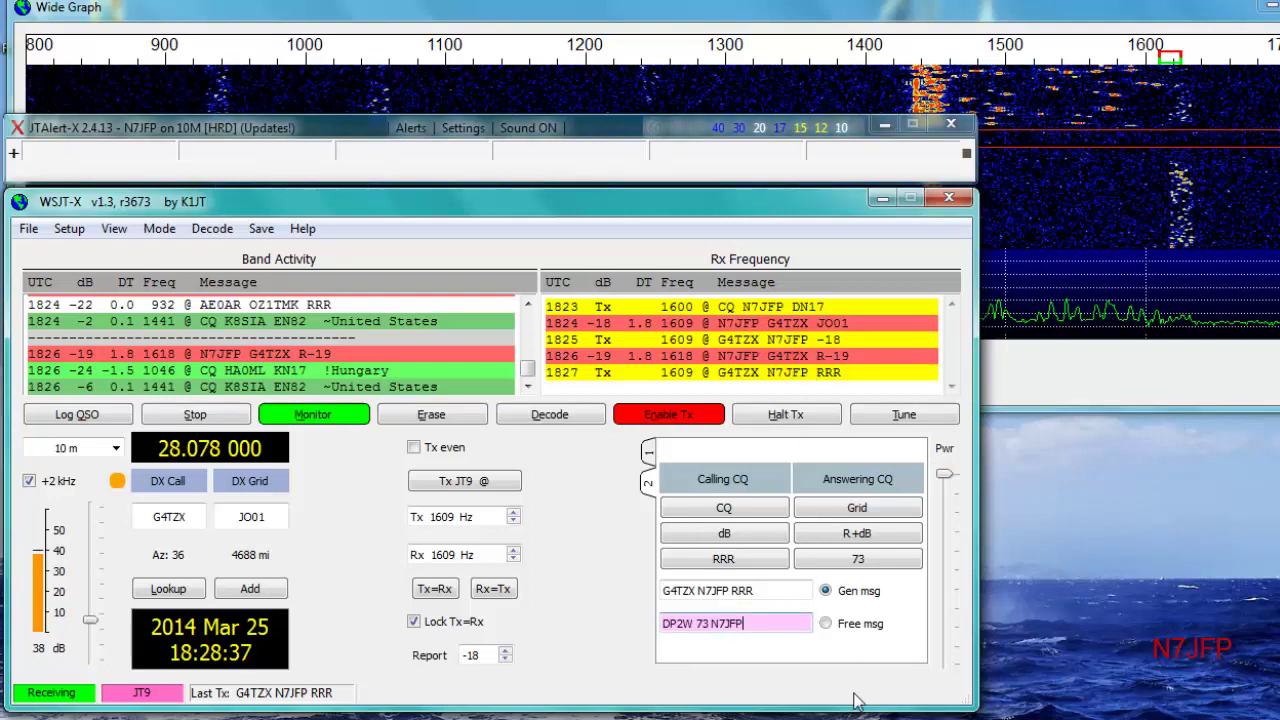
pyautogui.click(678, 627)
pyautogui.write('DP2W')
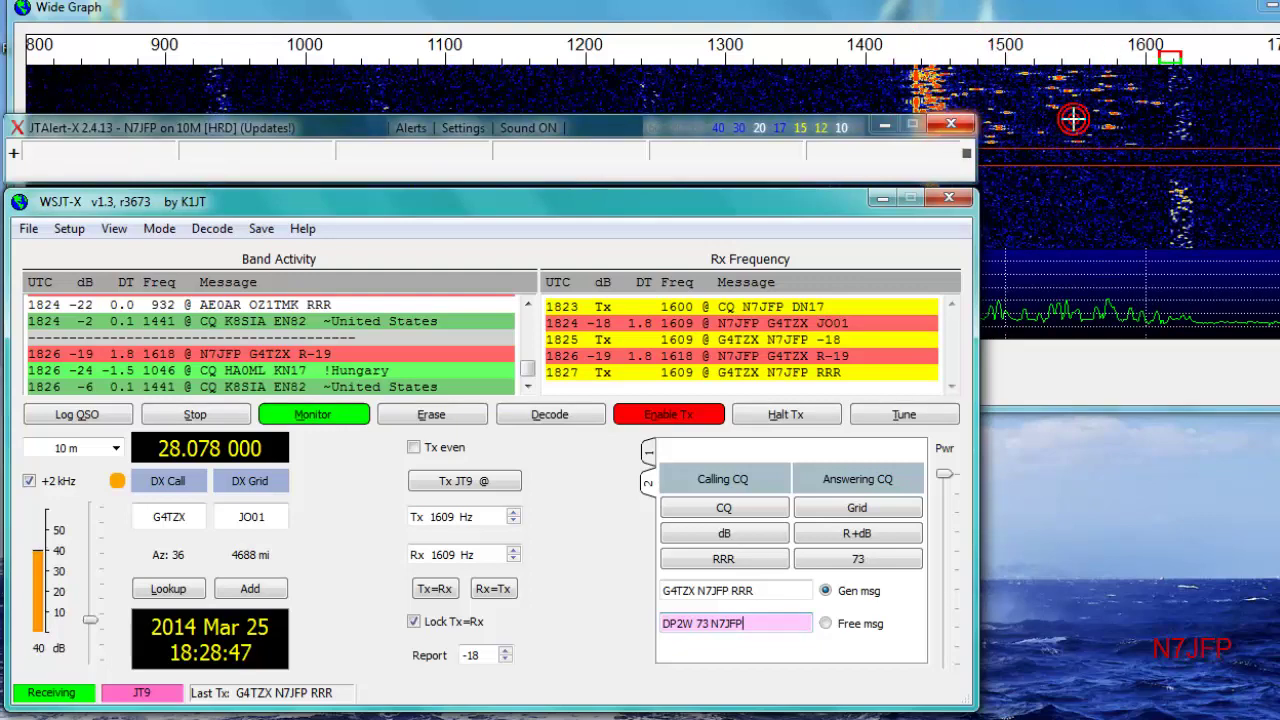
pyautogui.click(773, 593)
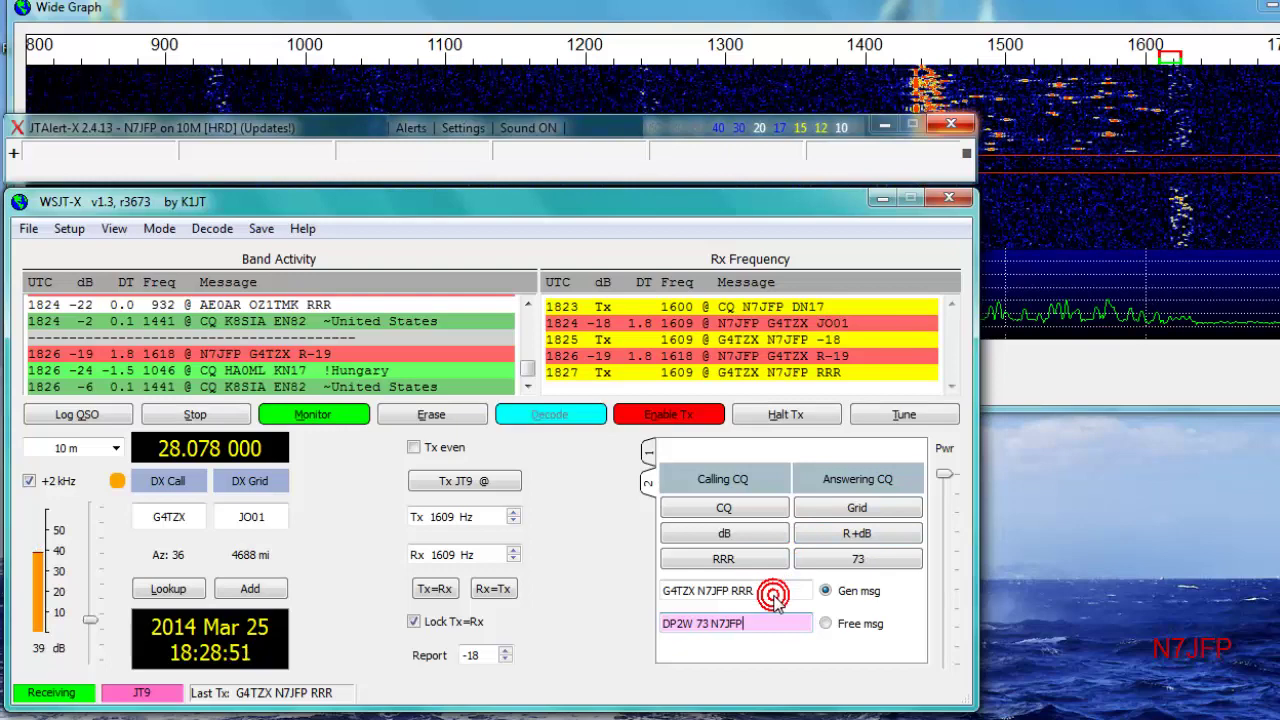
pyautogui.click(756, 400)
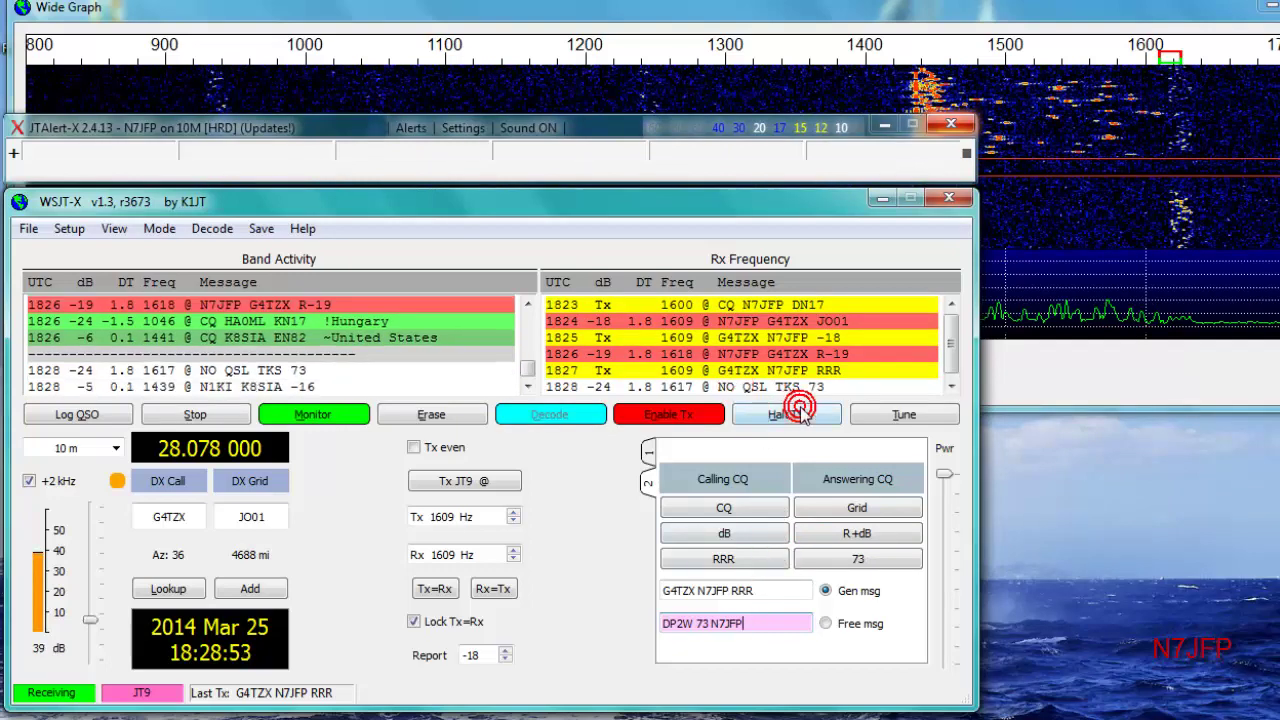
pyautogui.click(826, 624)
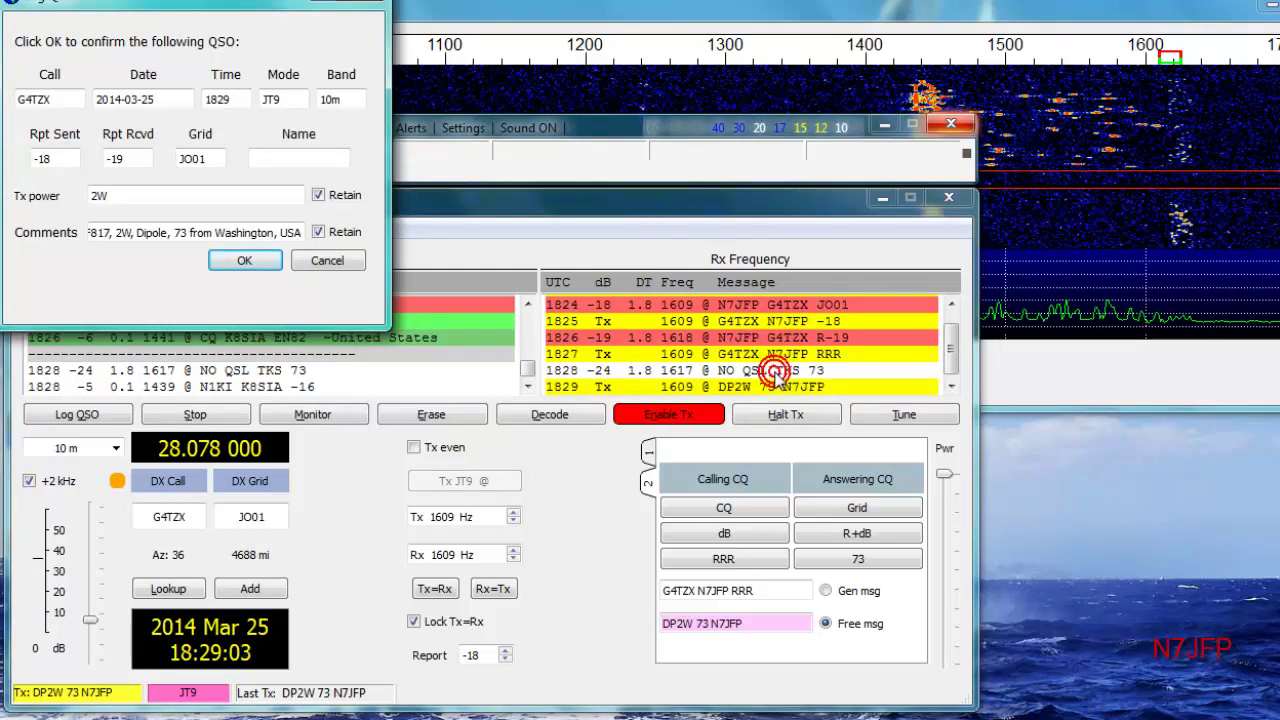
# Enter the other operator's name in the Log QSO dialog and confirm logging.
pyautogui.click(260, 153)
pyautogui.write('G')
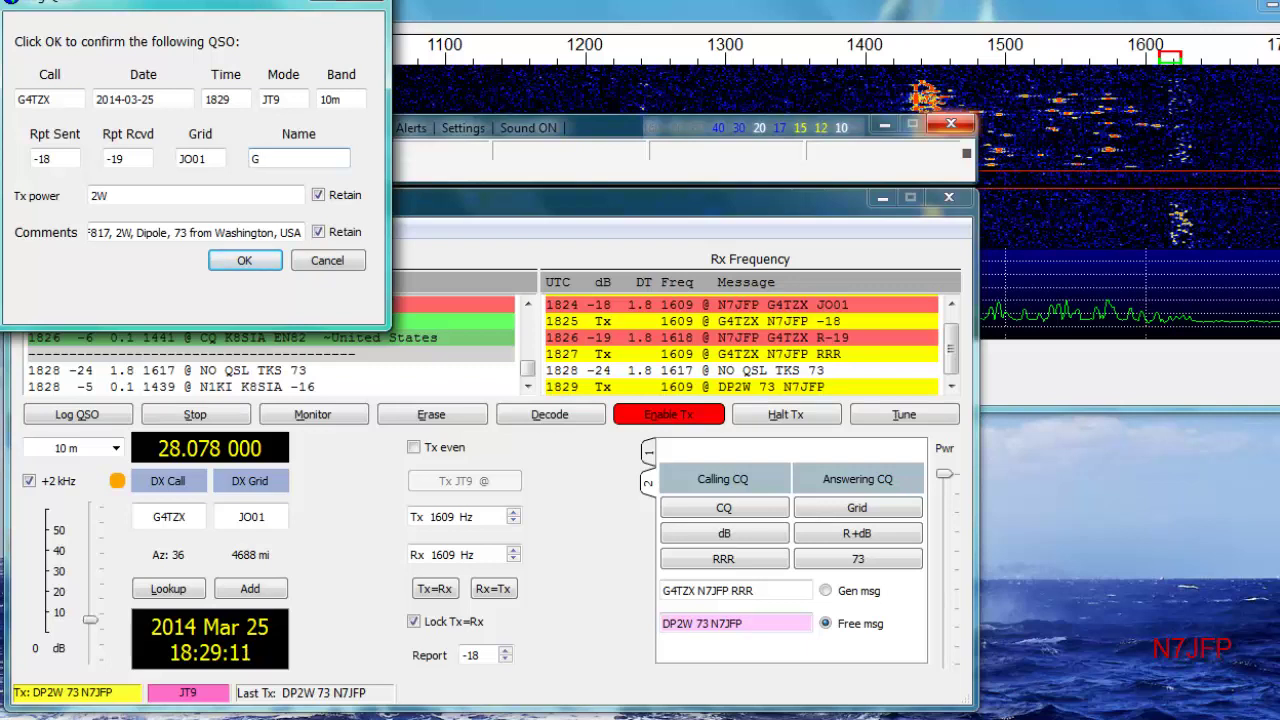
pyautogui.write('C Everest')
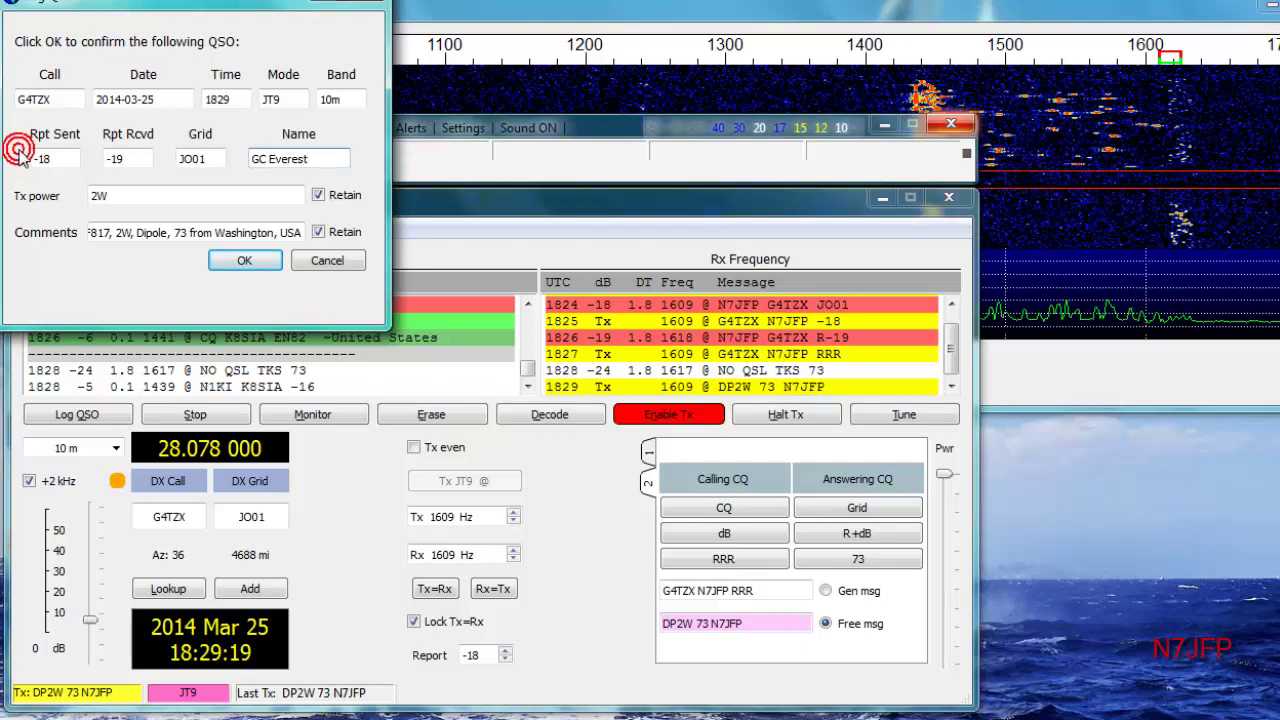
pyautogui.click(248, 260)
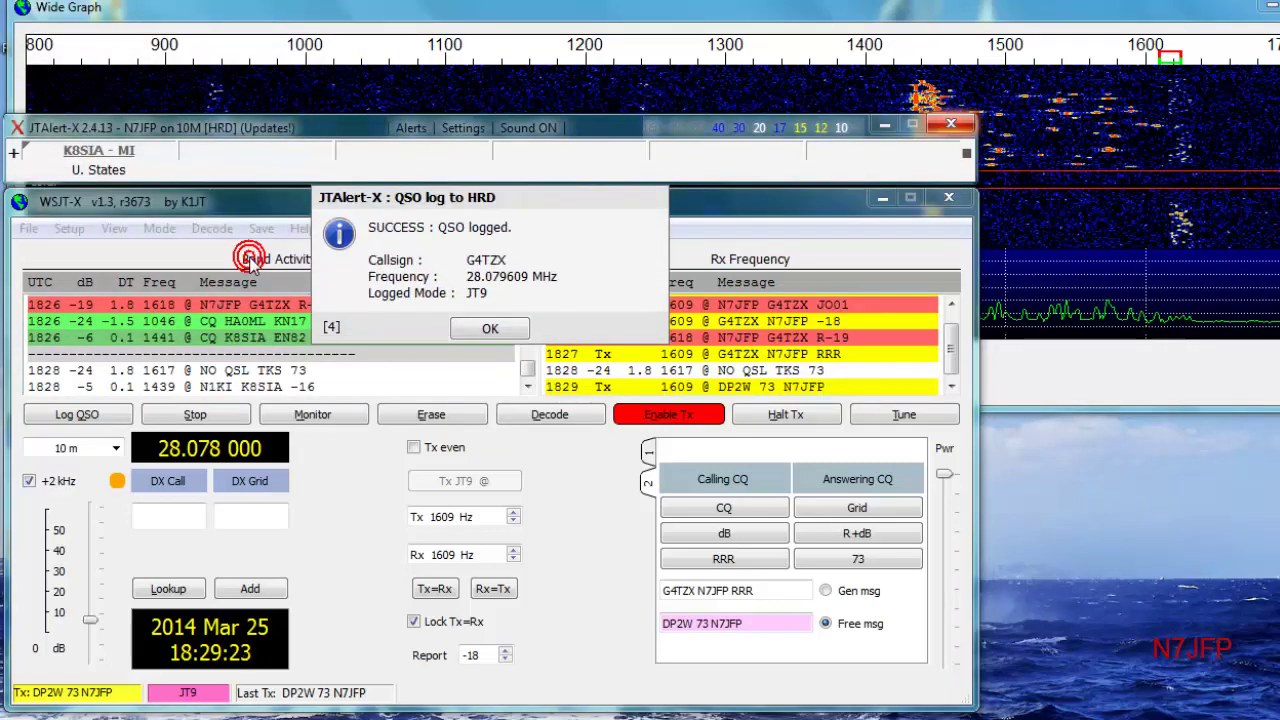
# Close JTAlert's 'QSO log to HRD' success notice.
pyautogui.click(485, 330)
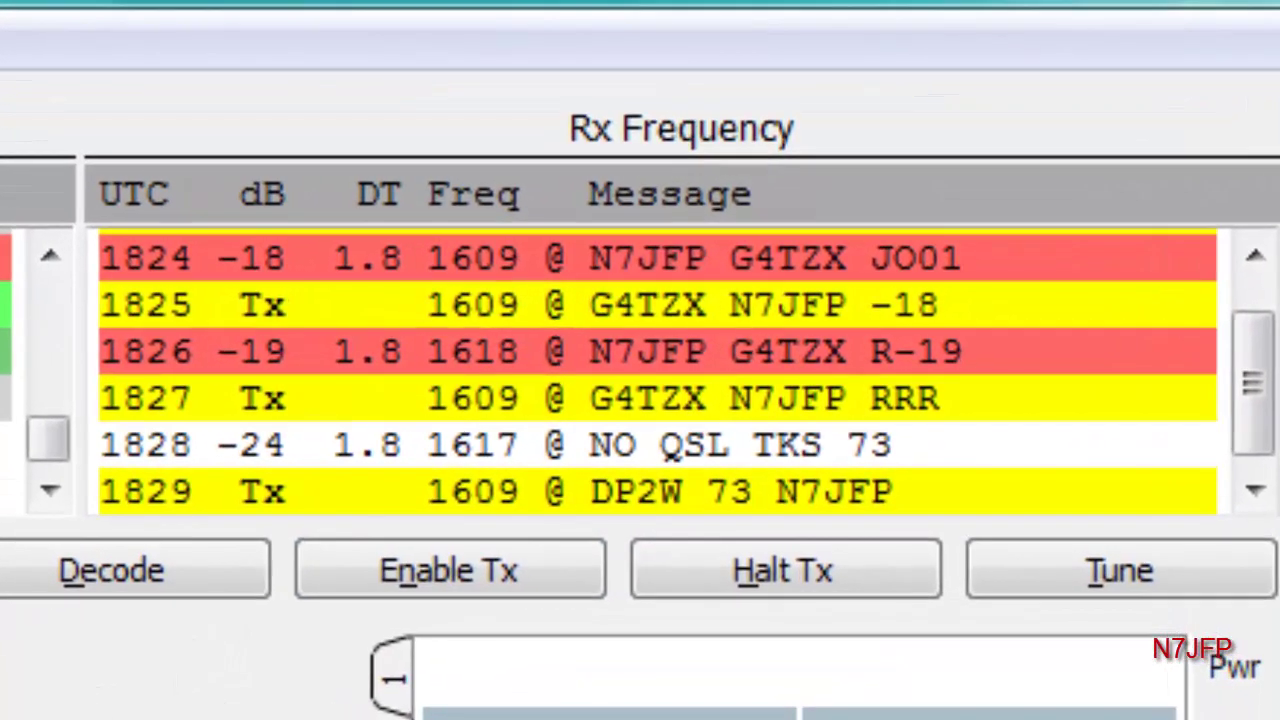
pyautogui.click(576, 482)
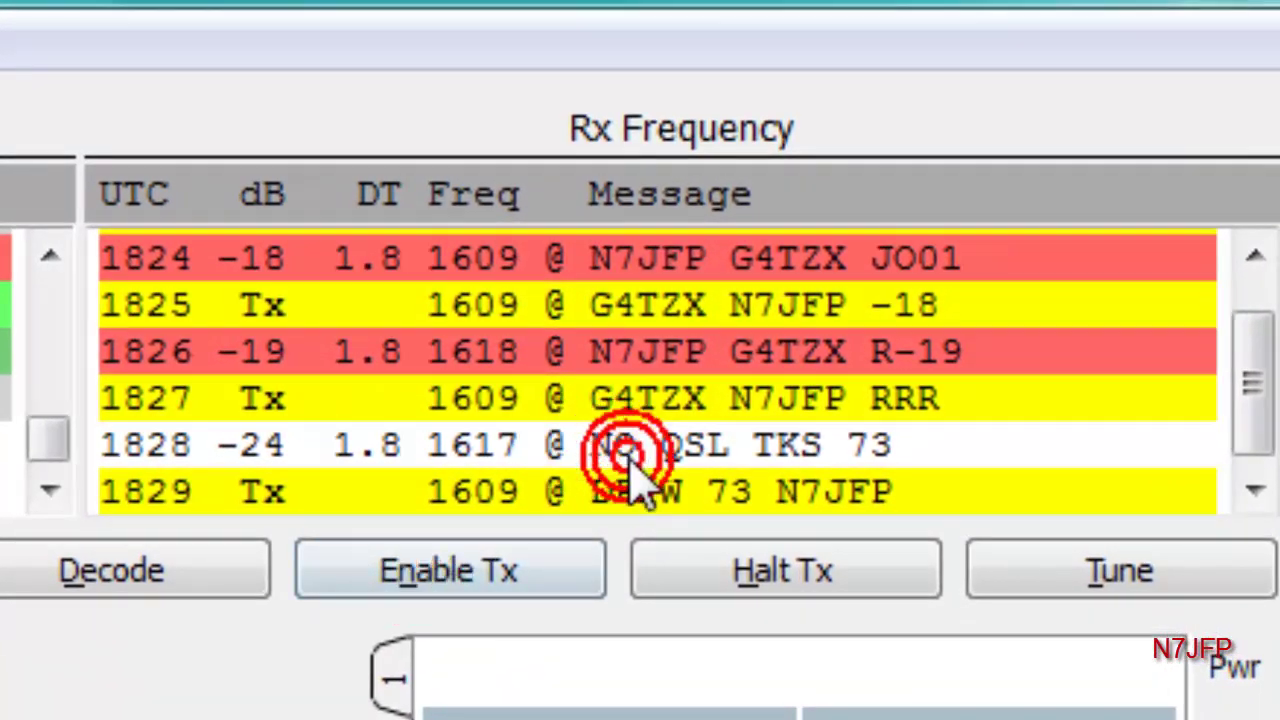